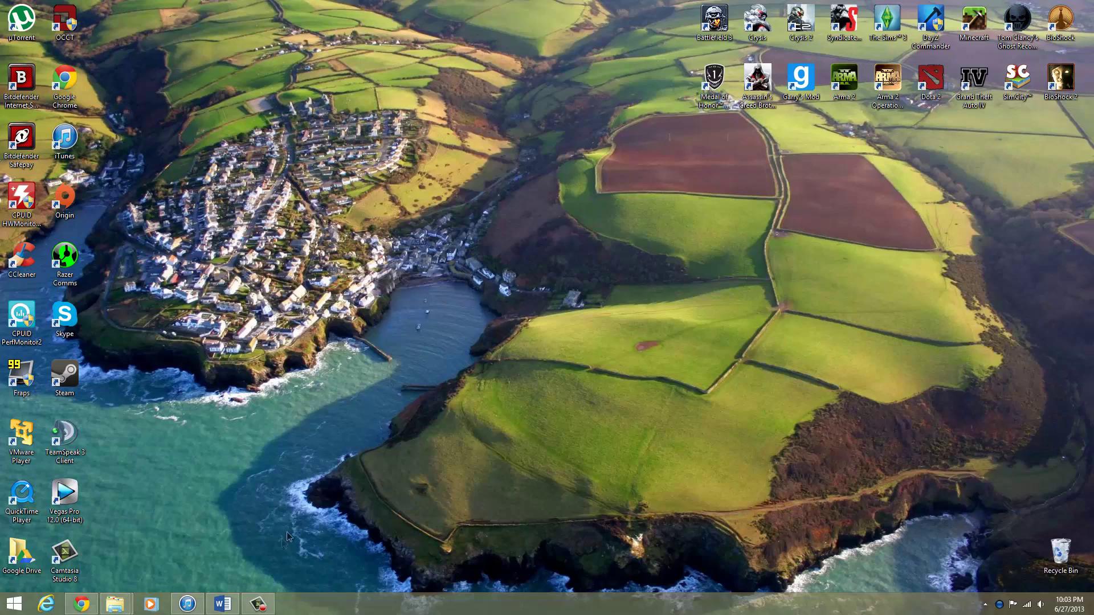
Set aside the Word note about the DNS error and open This PC.
click(222, 604)
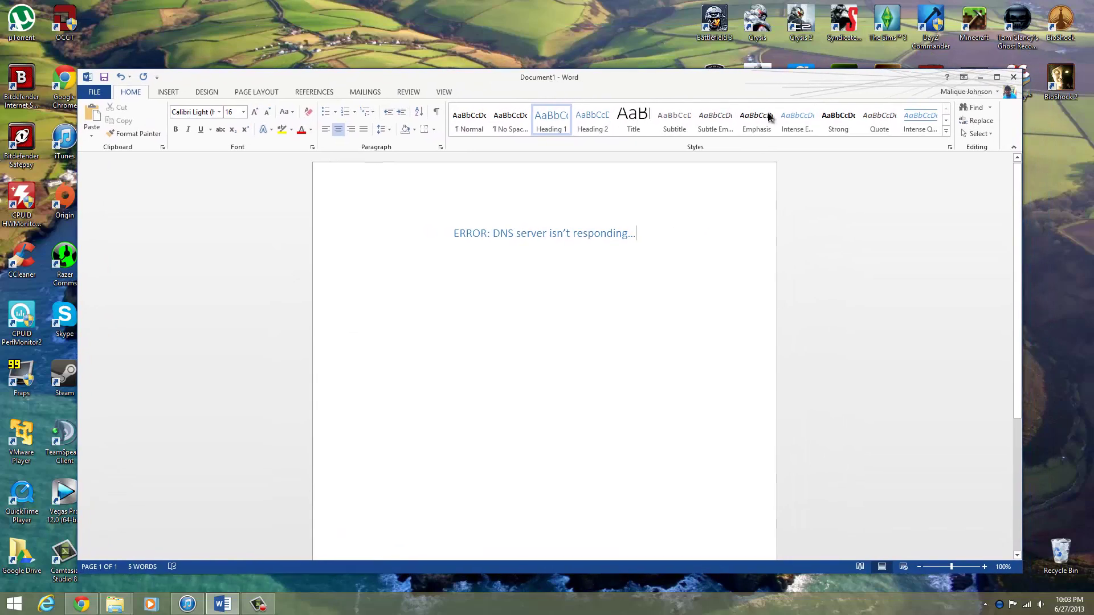
click(979, 77)
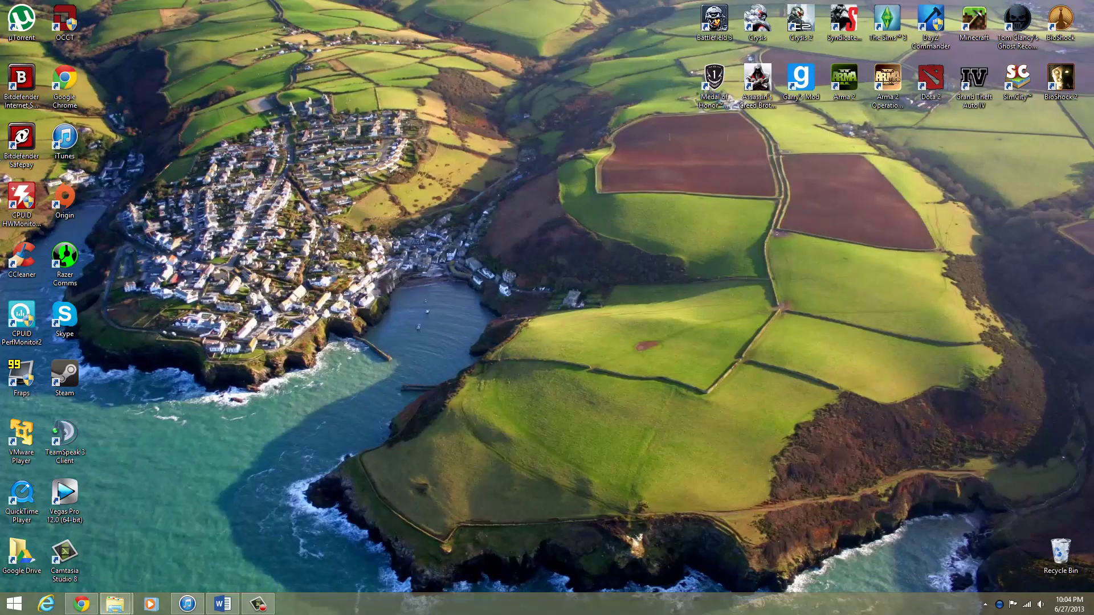
mouse_move(117, 604)
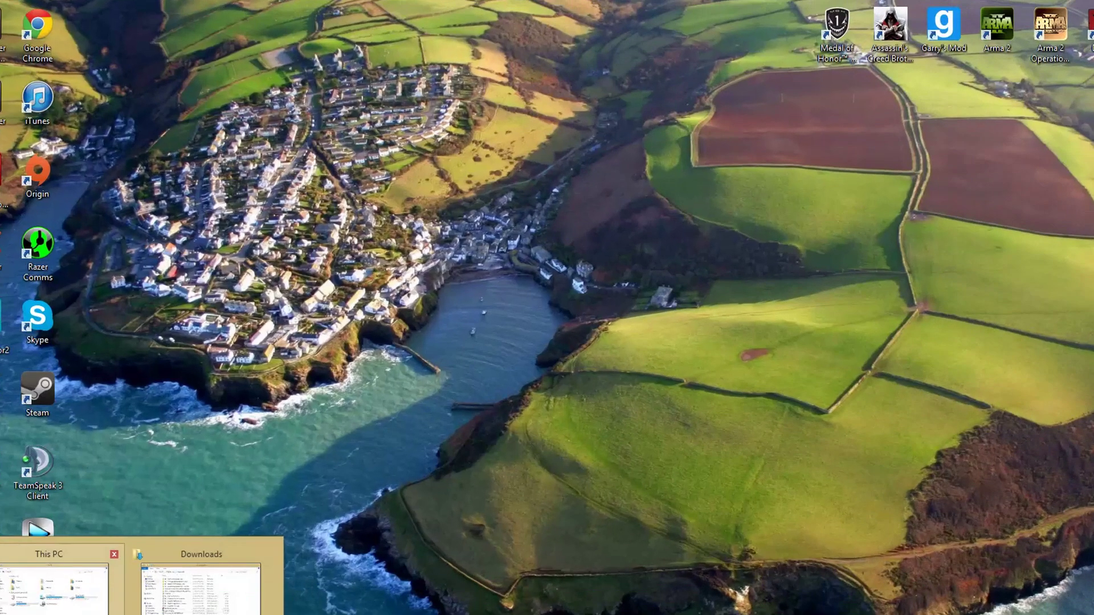
click(130, 581)
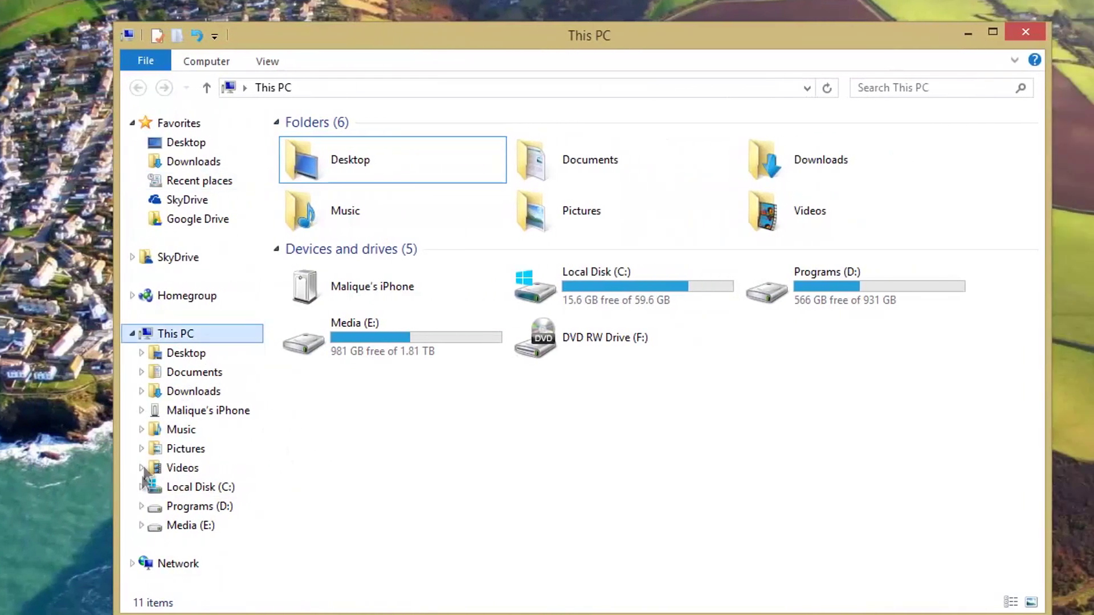
Expand Network to show MALIQUE-GPC and bring up Network and Sharing Center from the ribbon.
click(136, 567)
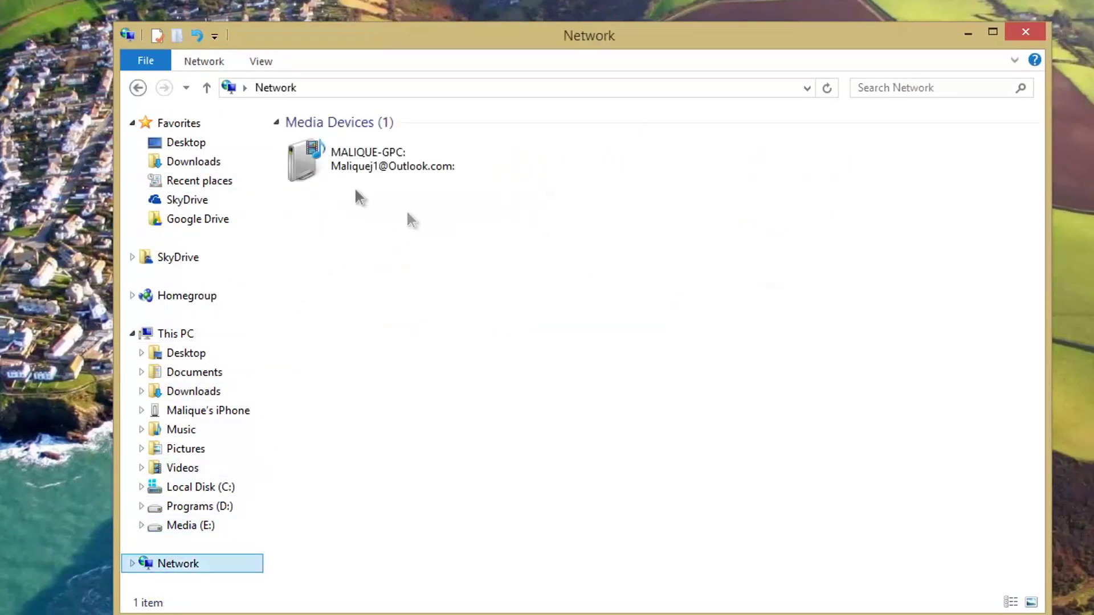
click(239, 93)
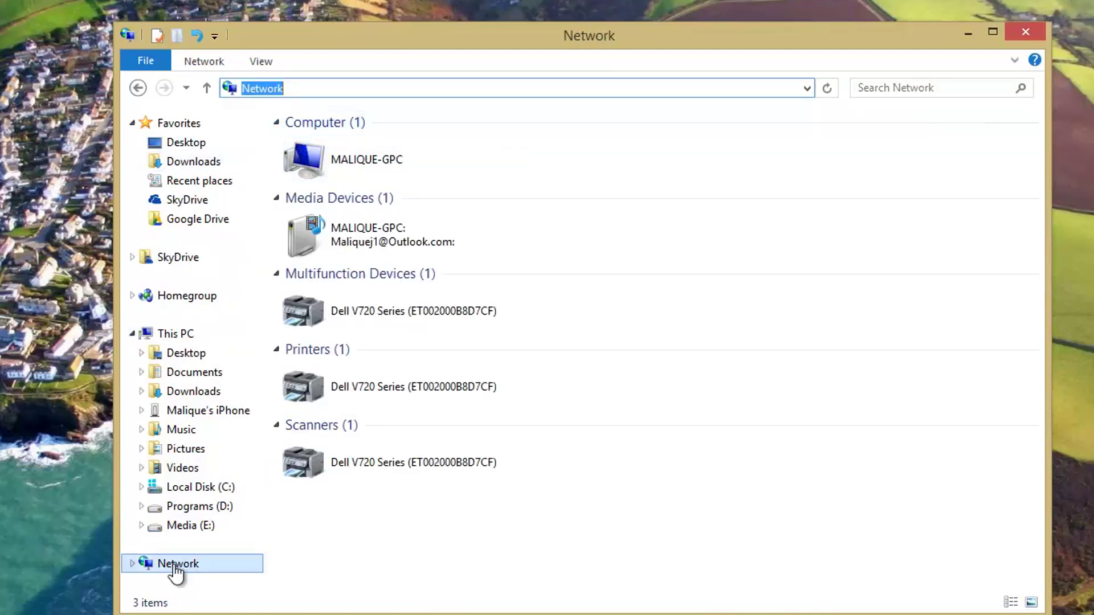
click(131, 563)
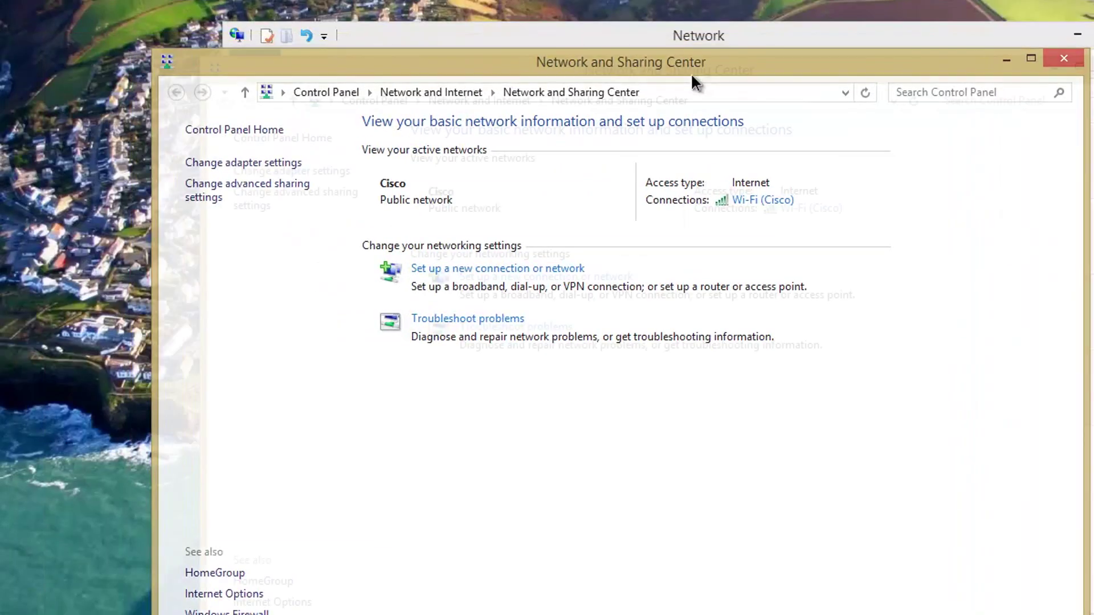
drag(691, 74, 691, 134)
click(371, 61)
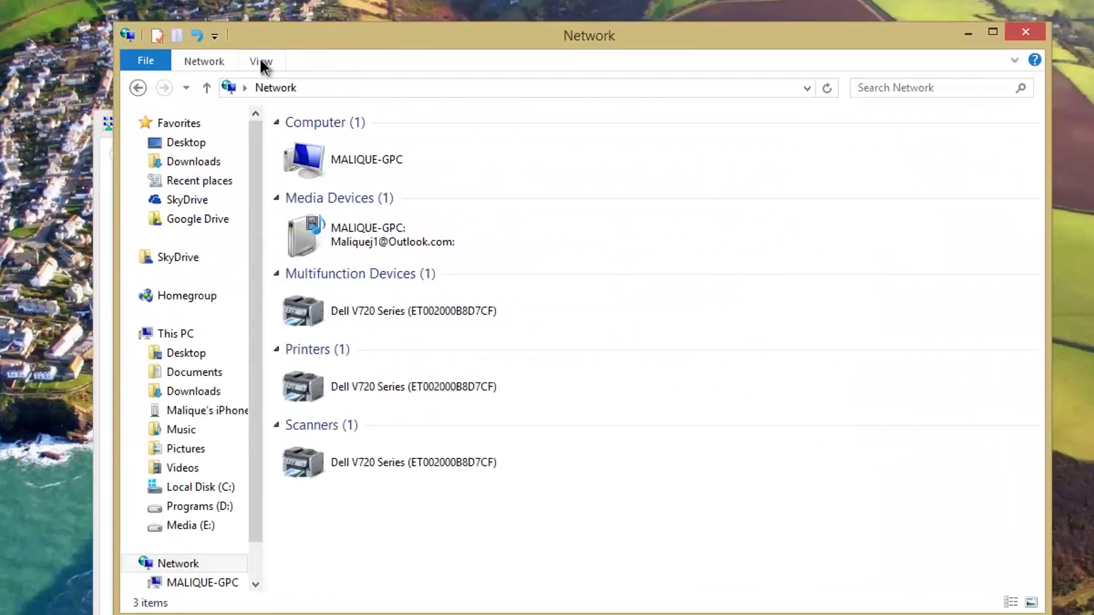
click(261, 61)
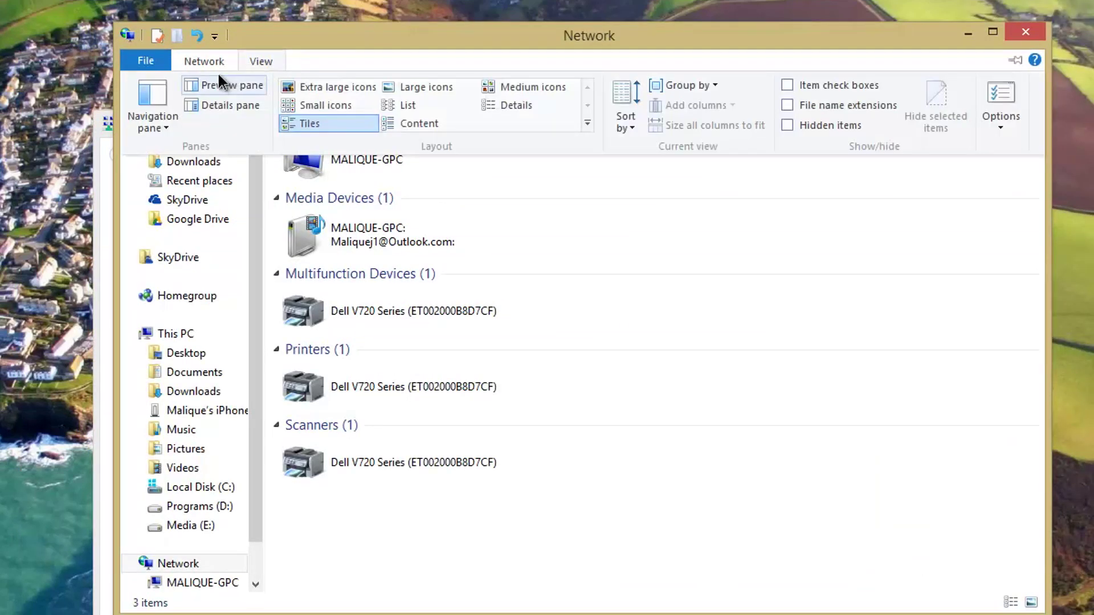
click(217, 64)
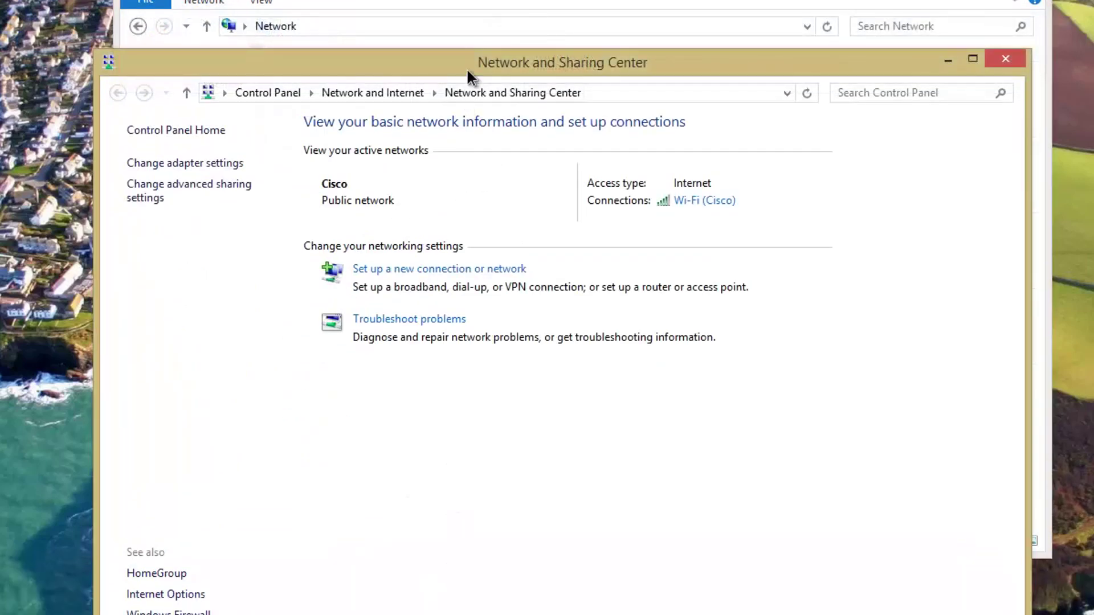
drag(465, 67, 480, 63)
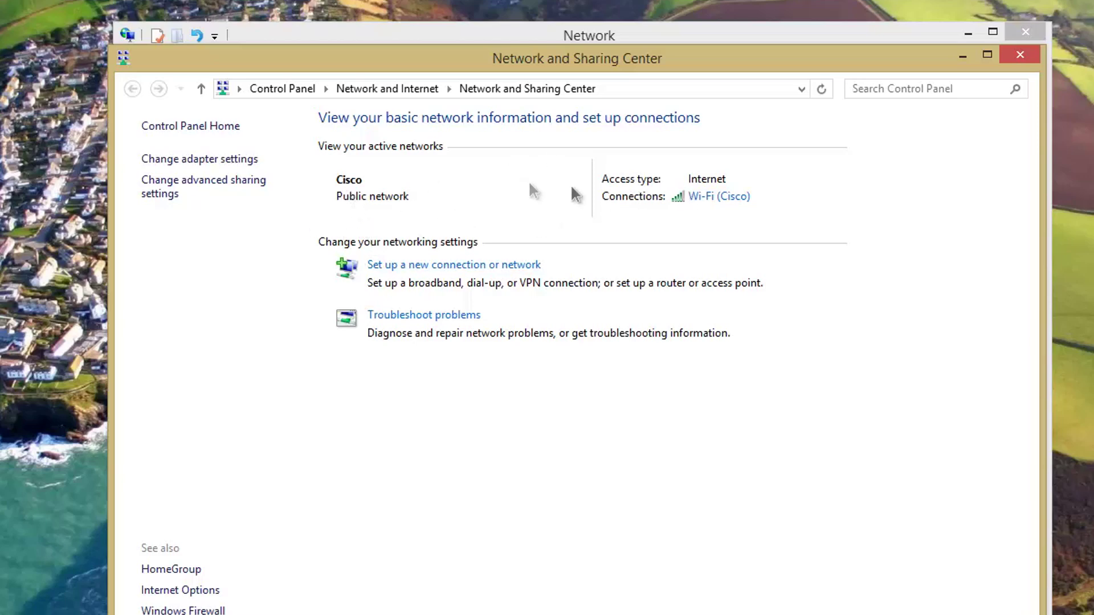
From Change adapter settings, open Properties of the Wi-Fi (Qualcomm Atheros AR5008X) adapter.
click(203, 159)
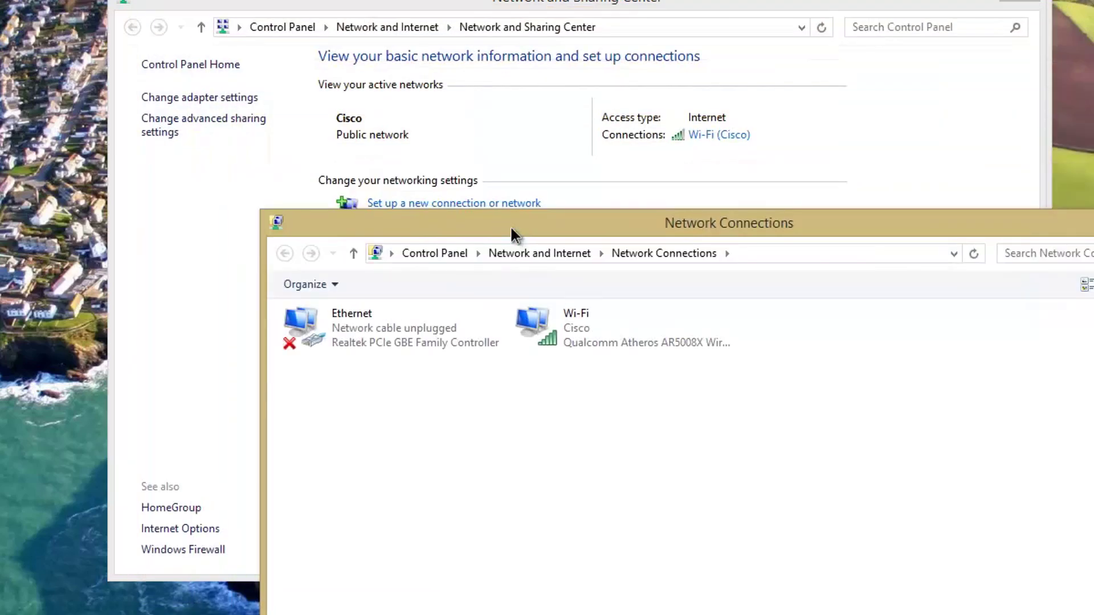
drag(511, 225, 371, 57)
click(427, 142)
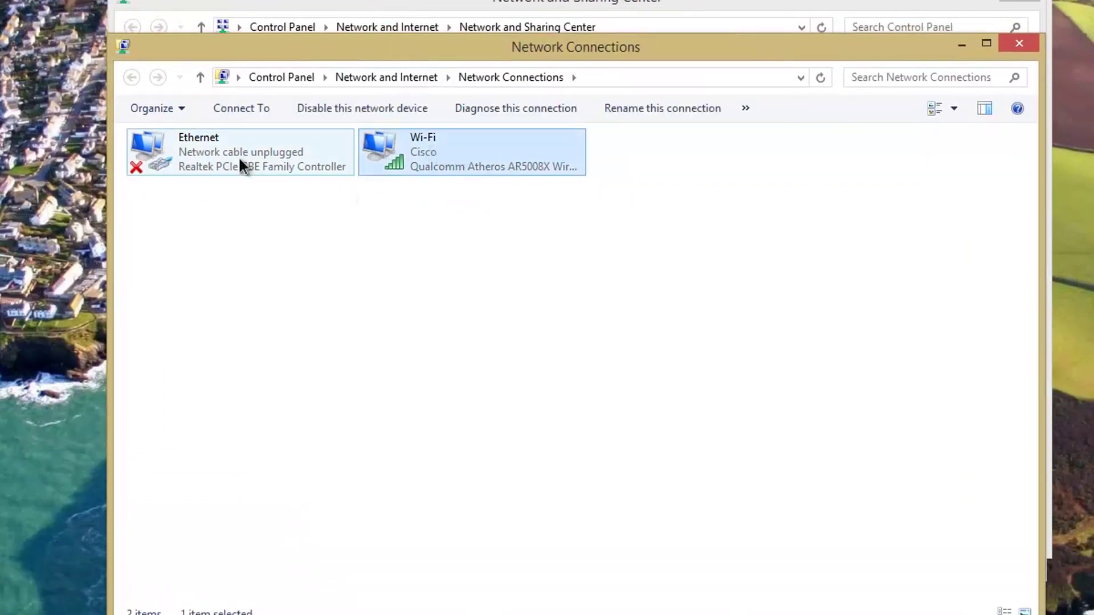
click(208, 156)
click(412, 166)
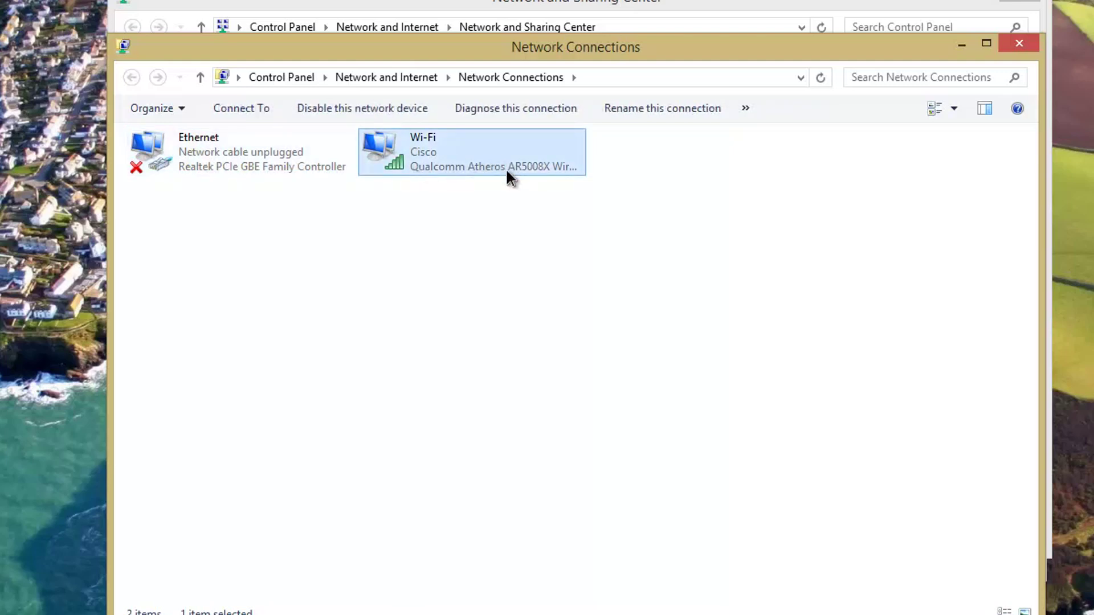
right_click(506, 170)
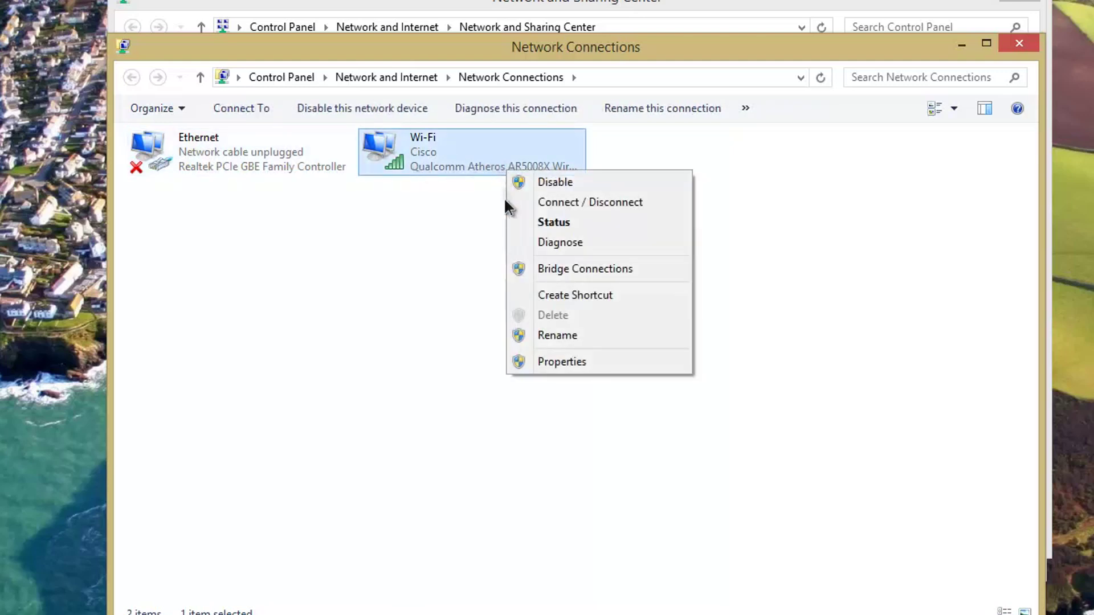
click(551, 364)
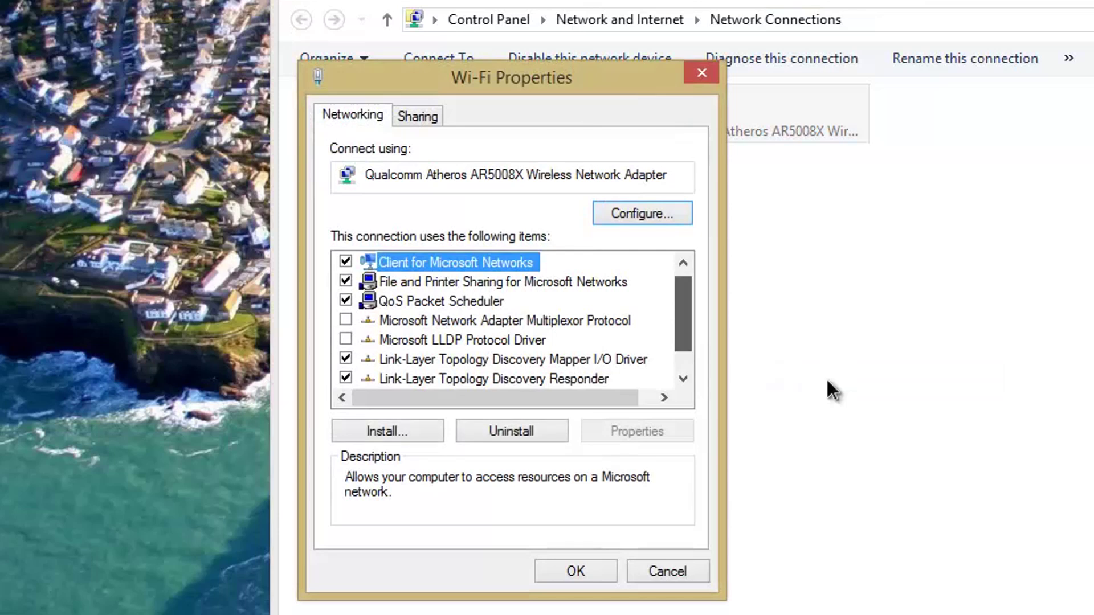
Select Internet Protocol Version 4 (TCP/IPv4) in the items list and open its properties.
scroll(826, 377, down, 1)
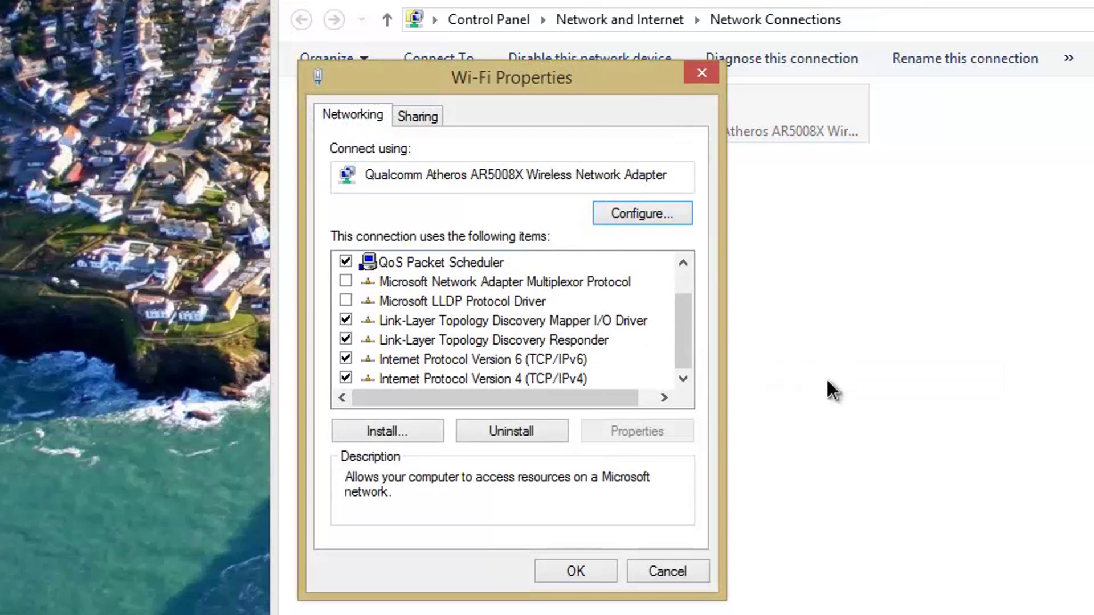
key(End)
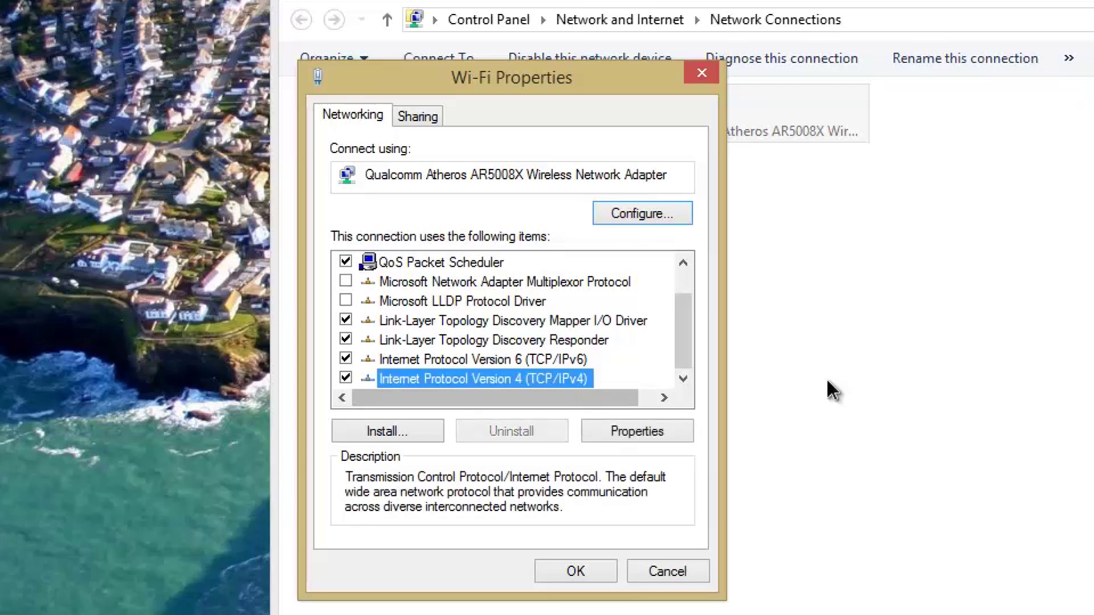
key(Tab)
key(Tab)
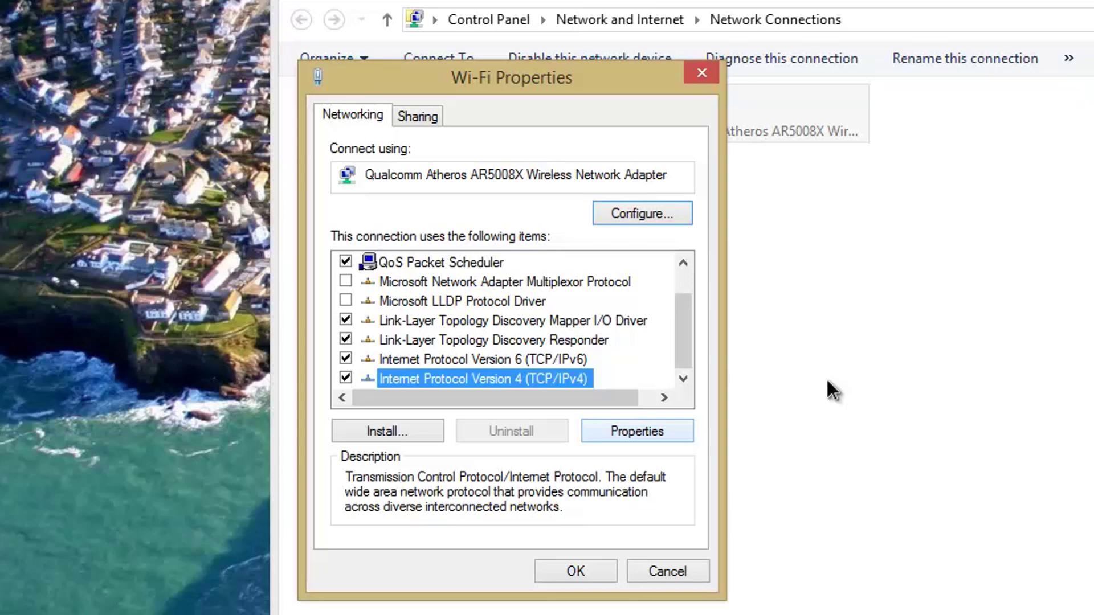
key(Return)
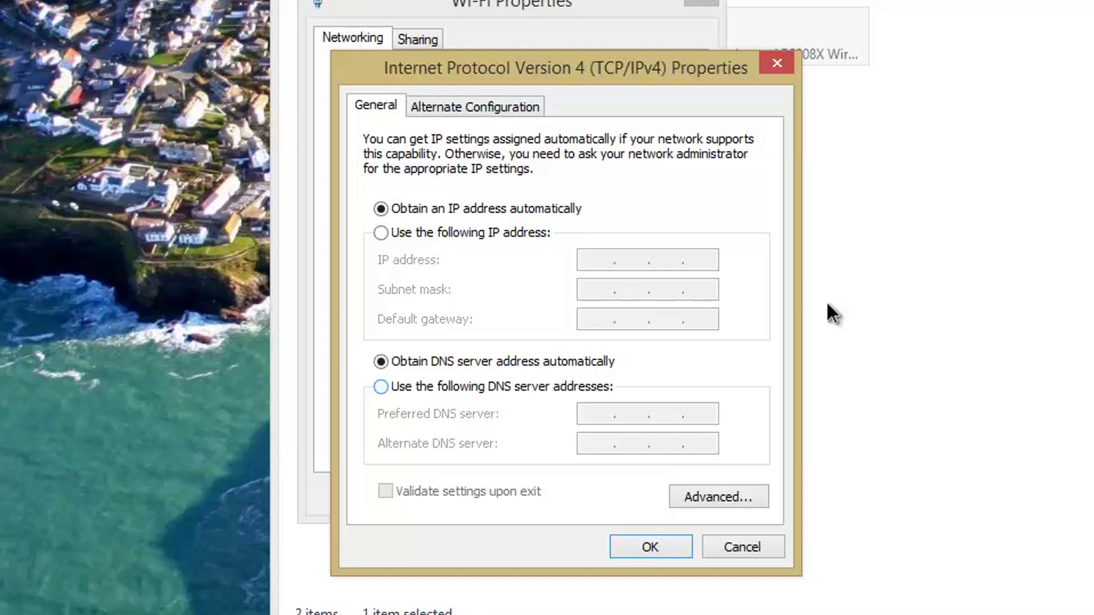
Switch IPv4 to manual DNS with preferred 8.8.8.8 and alternate 8.8.4.4.
key(Down)
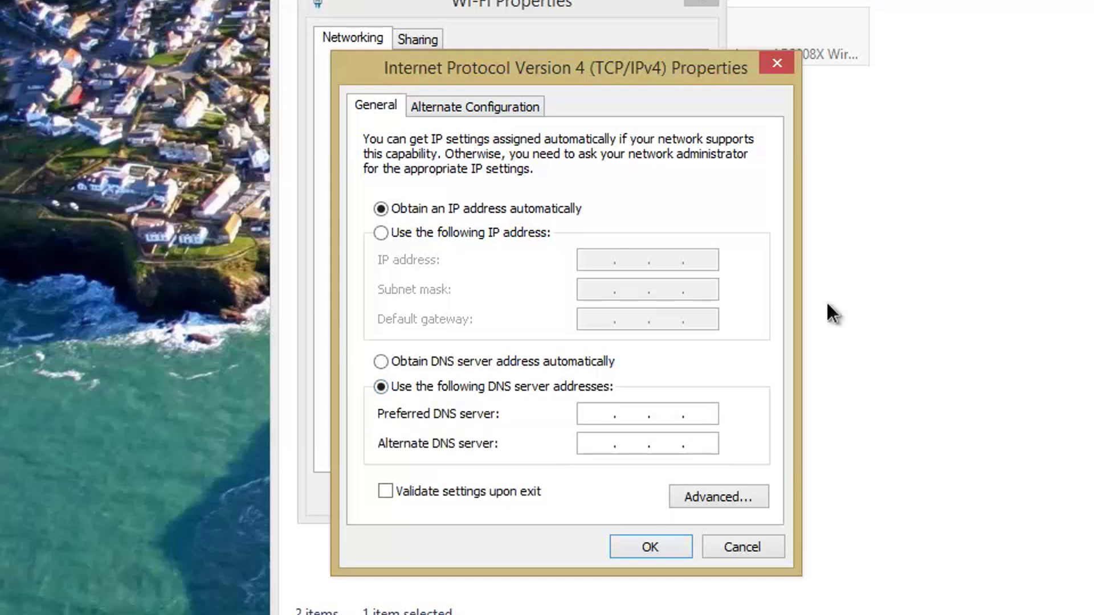
text(8.8.8.8)
key(Tab)
text(8.8.4.4)
Confirm the IPv4 DNS, then set TCP/IPv6 DNS to 2001:4860:4860::8888 and 2001:4860:4860::8844.
key(Return)
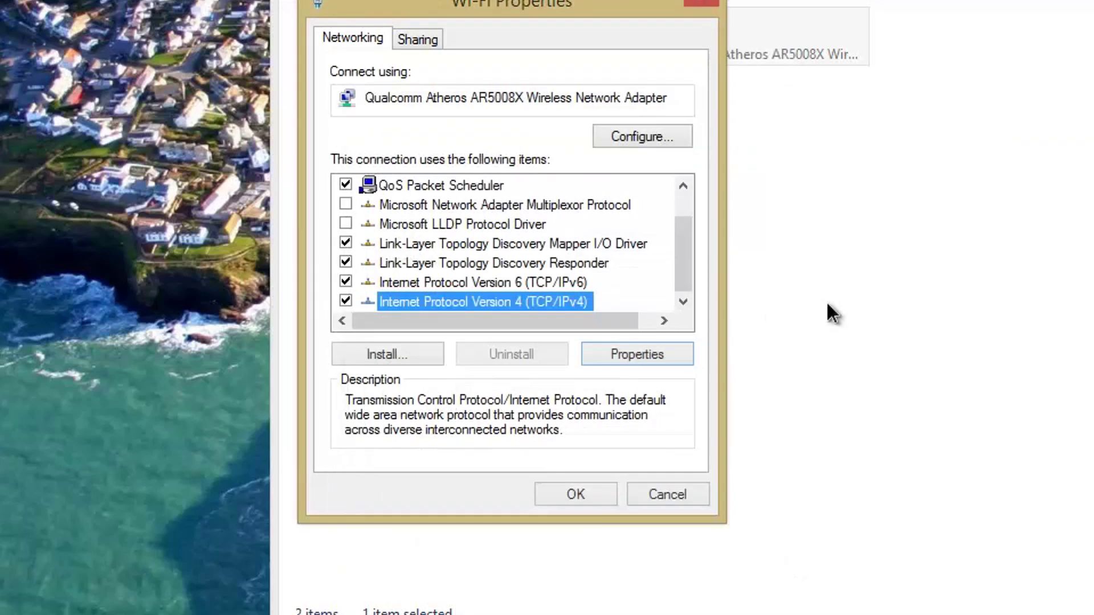
key(Up)
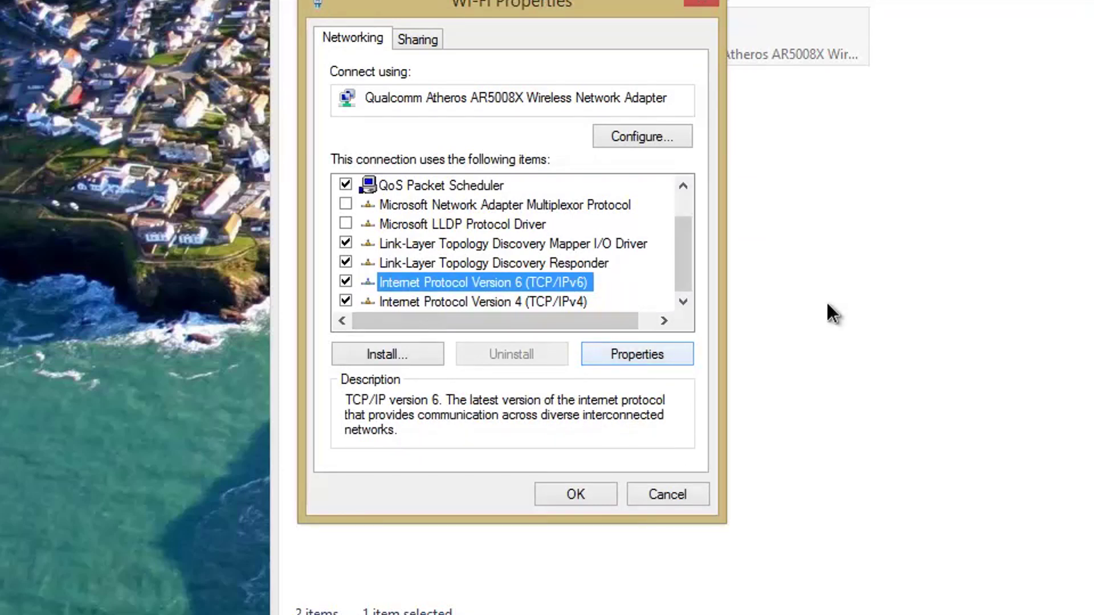
key(Return)
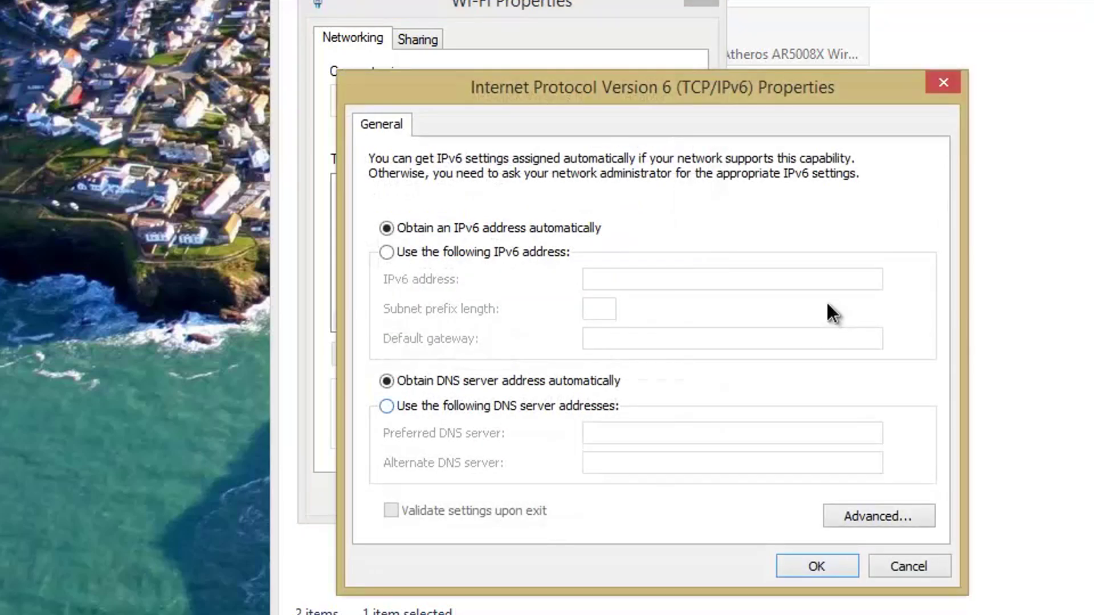
key(Down)
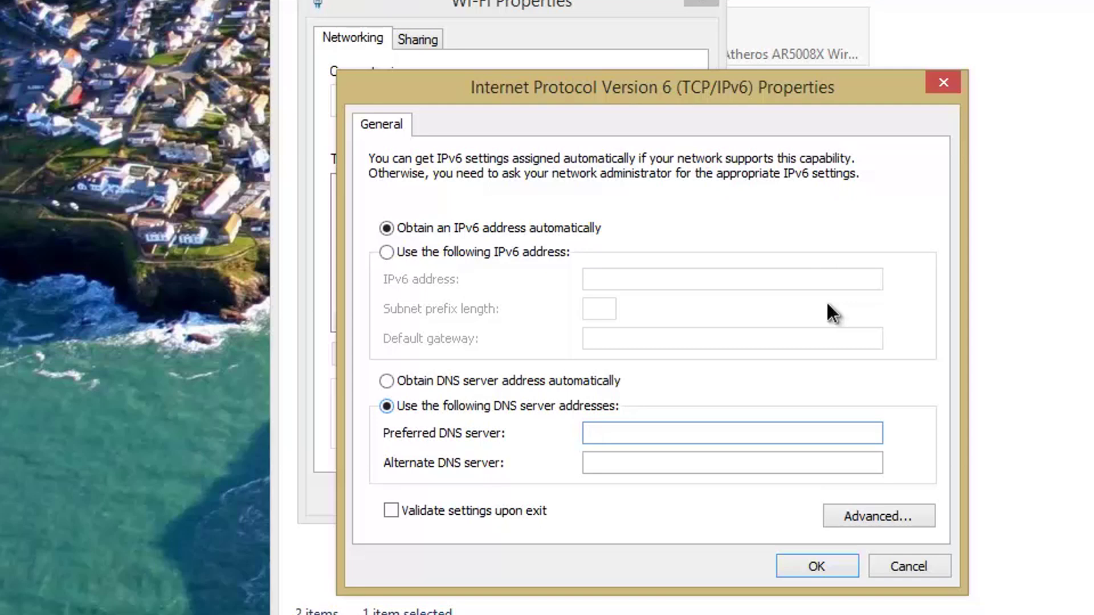
text(2001:4860:4860)
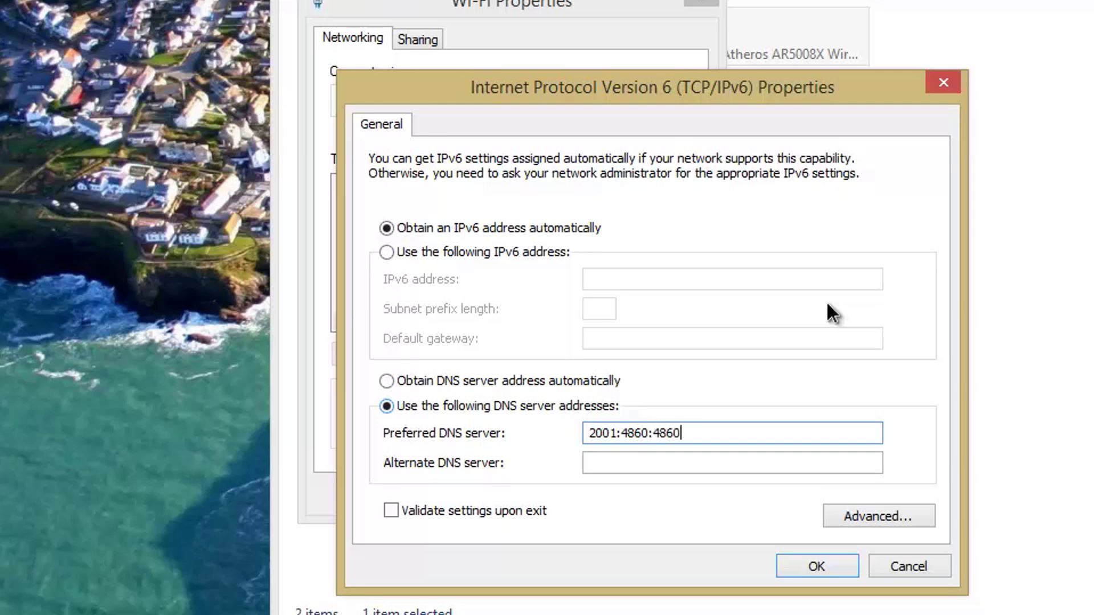
text(::8888)
key(Tab)
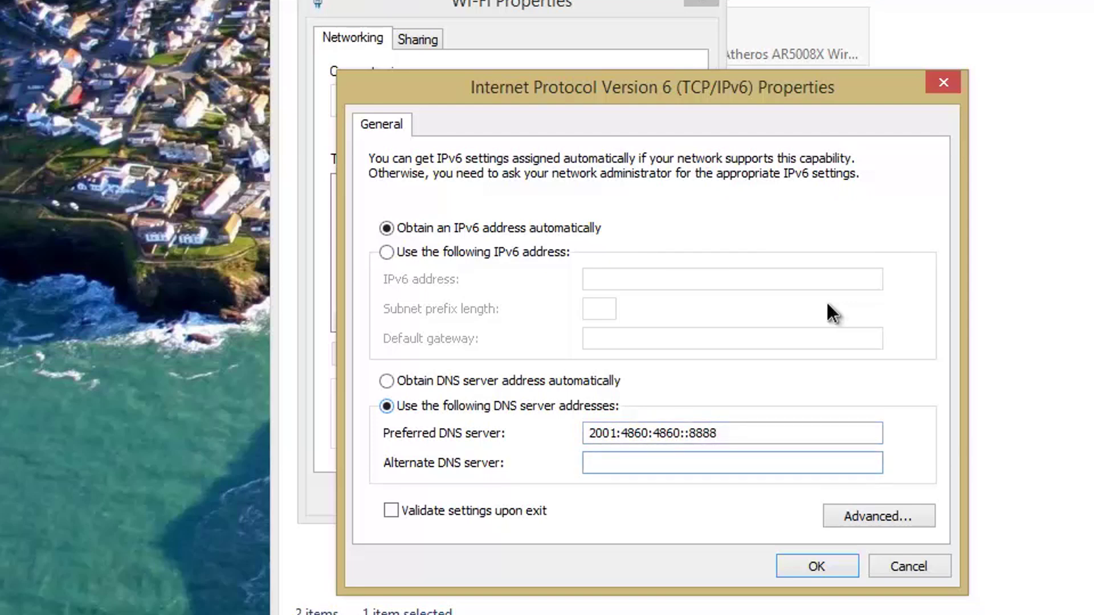
text(2001:4860:4860)
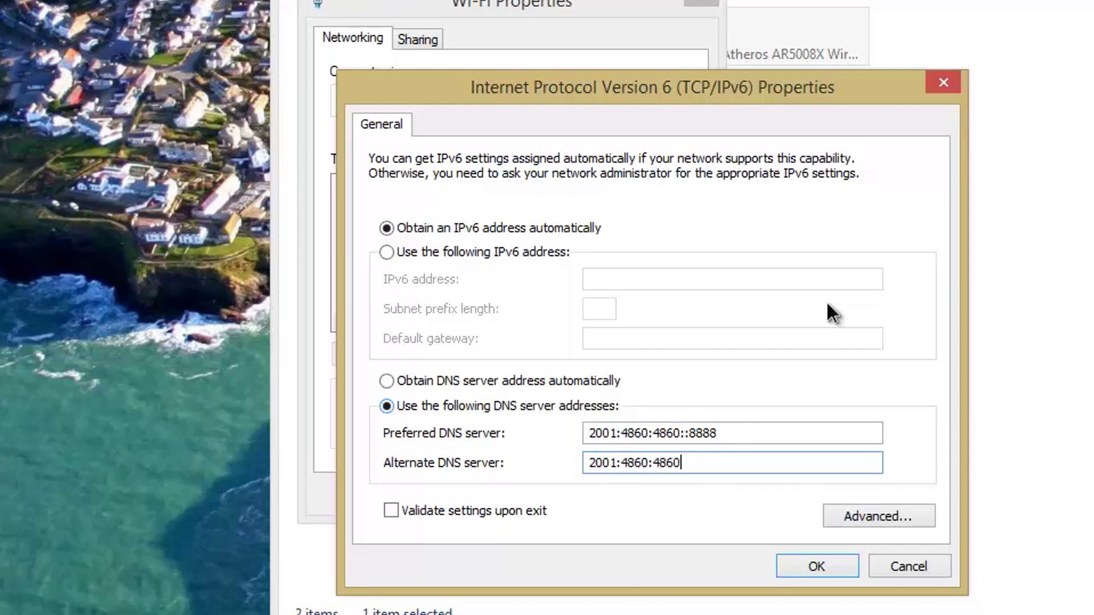
text(::8844)
key(Return)
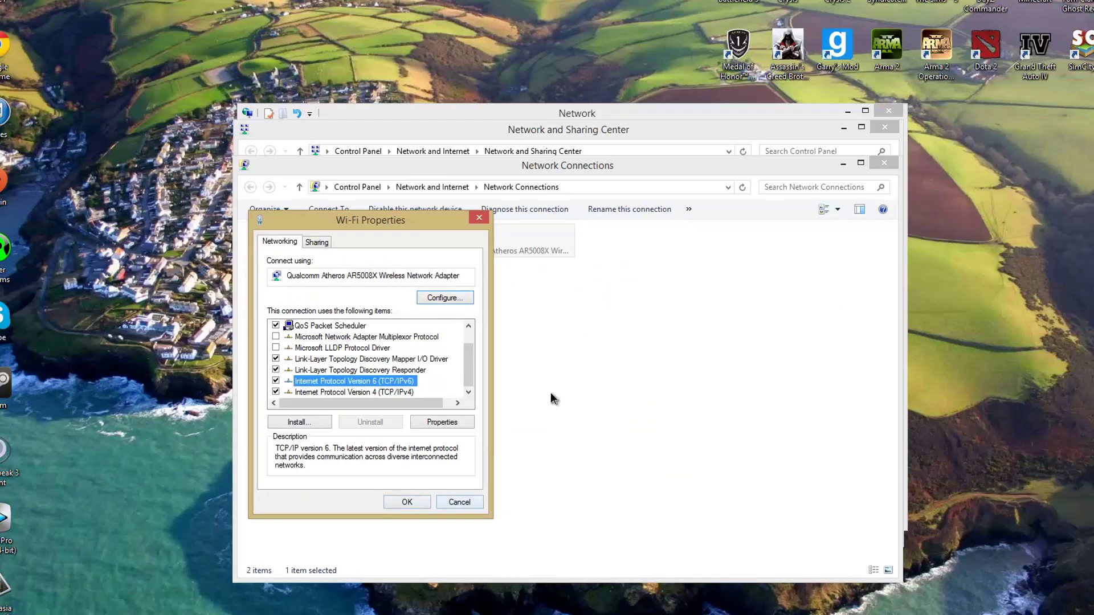
Close Wi-Fi Properties and minimize Network Connections, Network and Sharing Center and the Network window.
key(Escape)
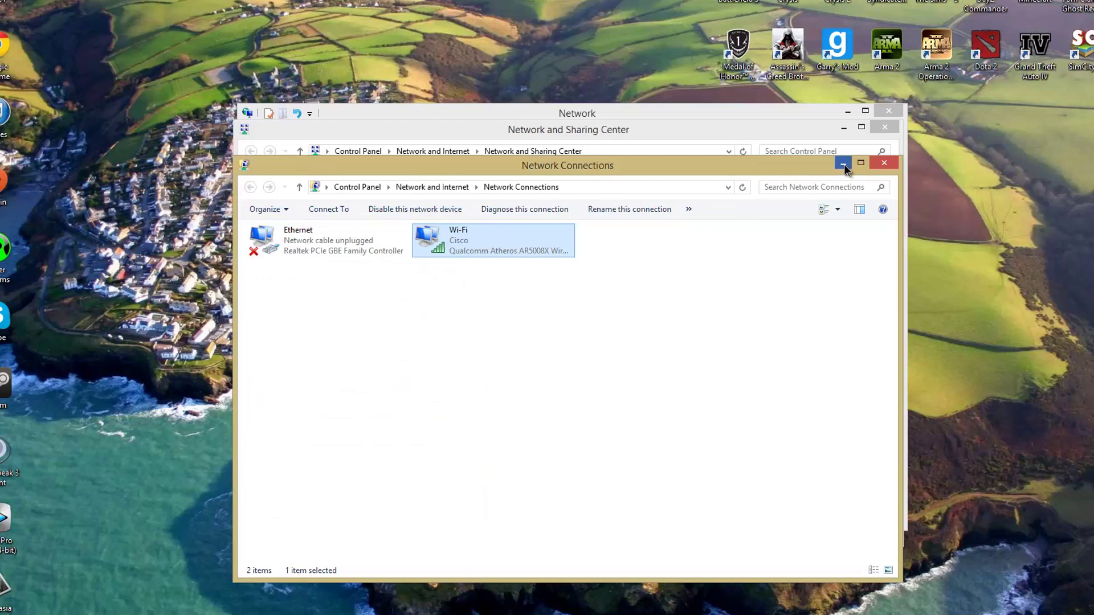
click(843, 164)
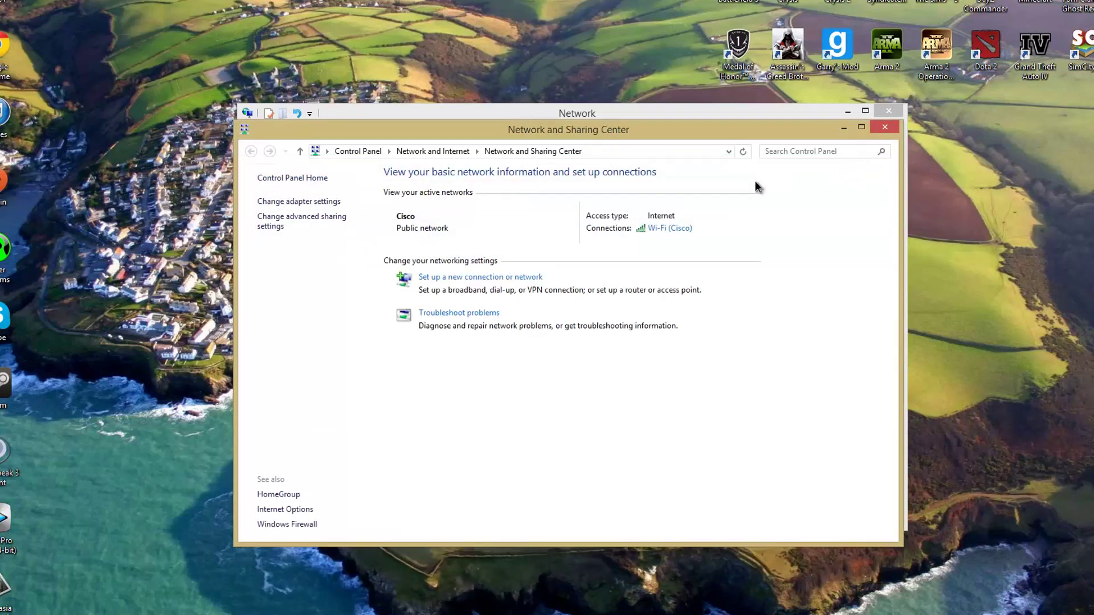
click(844, 127)
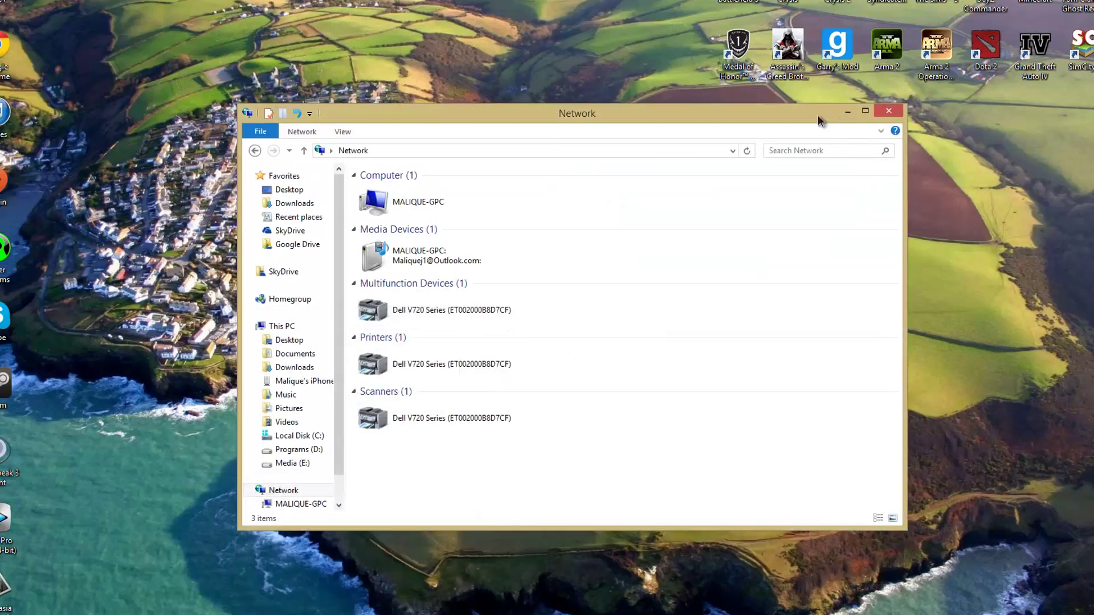
click(848, 109)
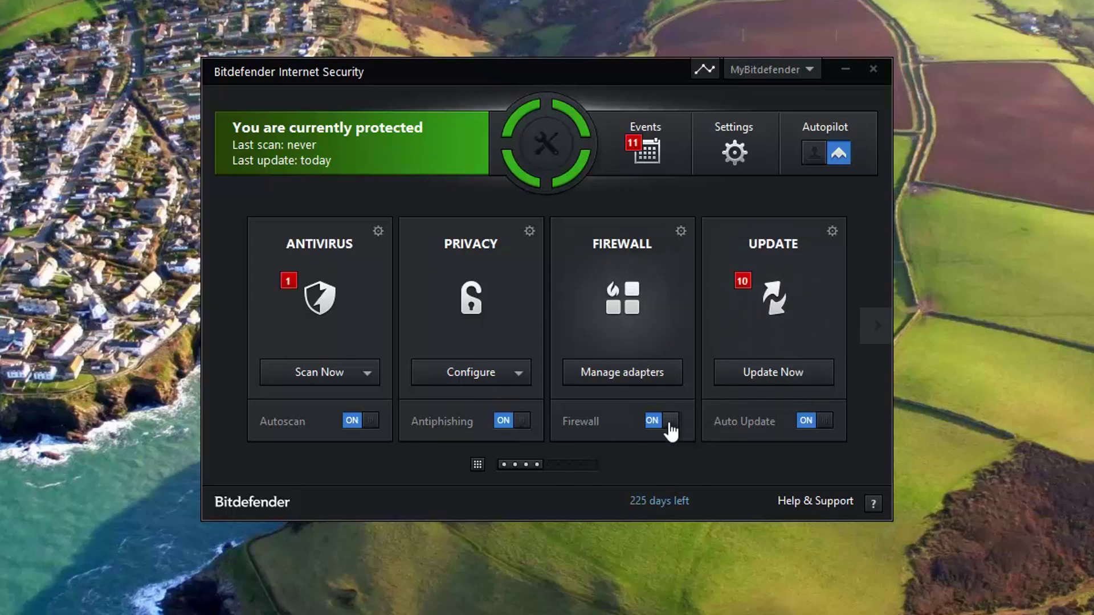
Check that the Wi-Fi adapter's firewall is Home/Office with Stealth Mode Off, then minimize Bitdefender.
click(643, 382)
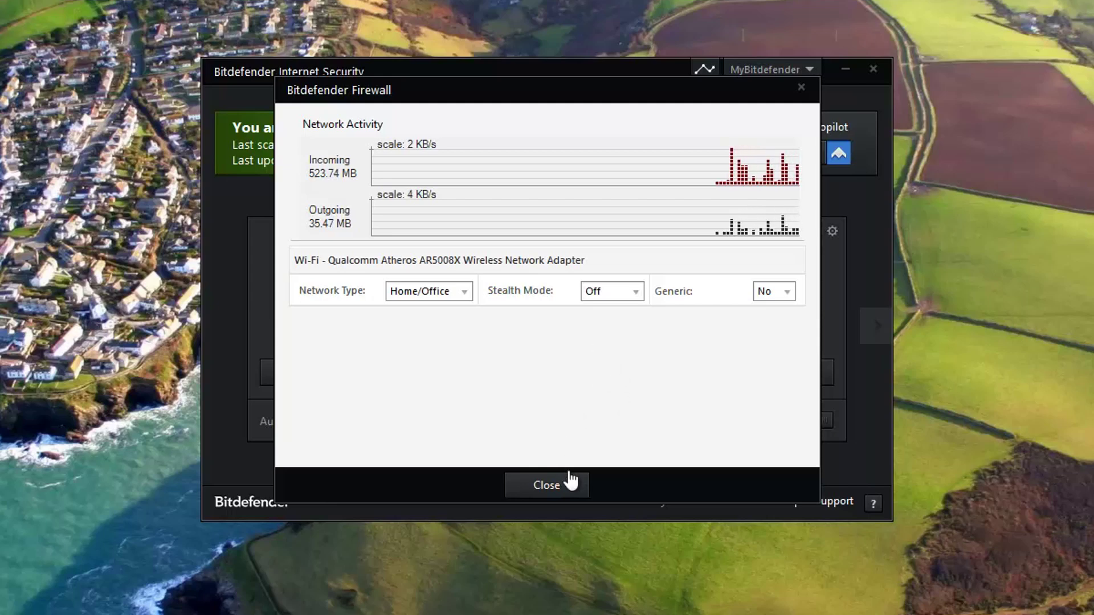
click(548, 487)
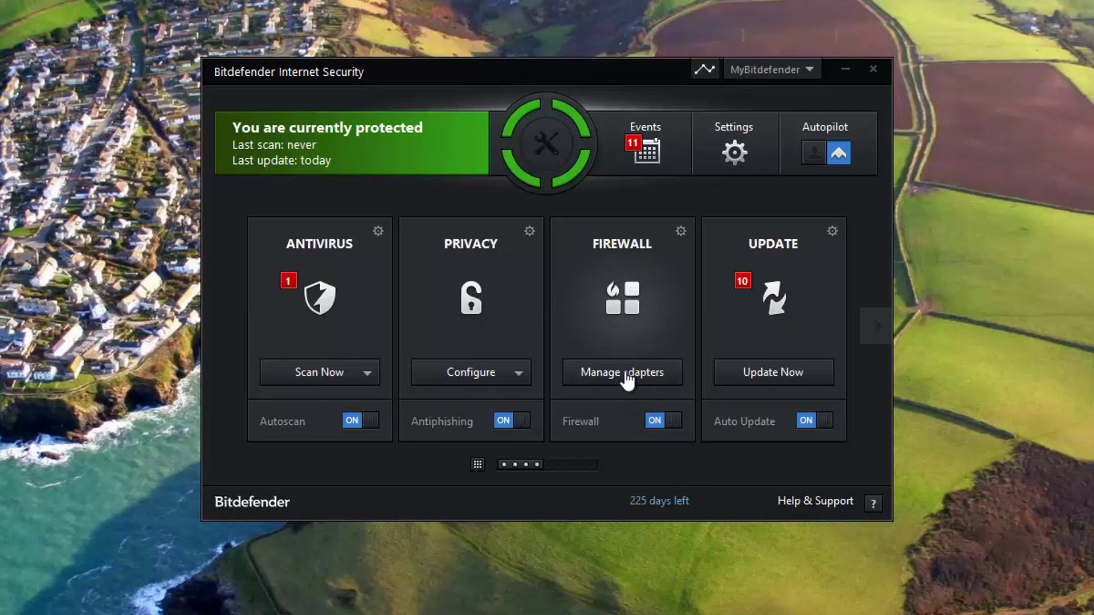
click(654, 379)
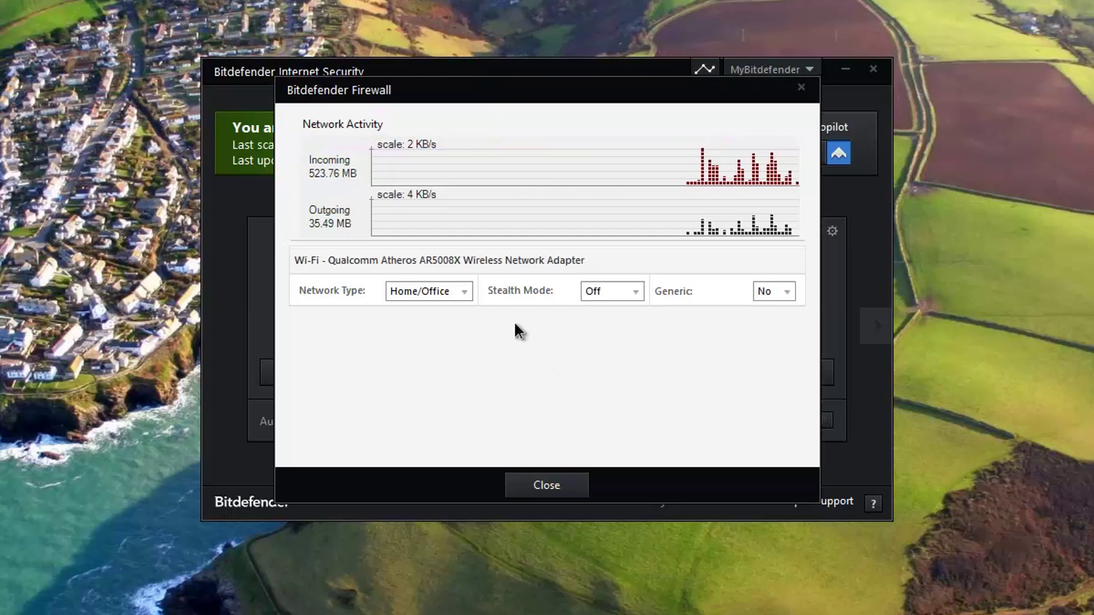
click(546, 485)
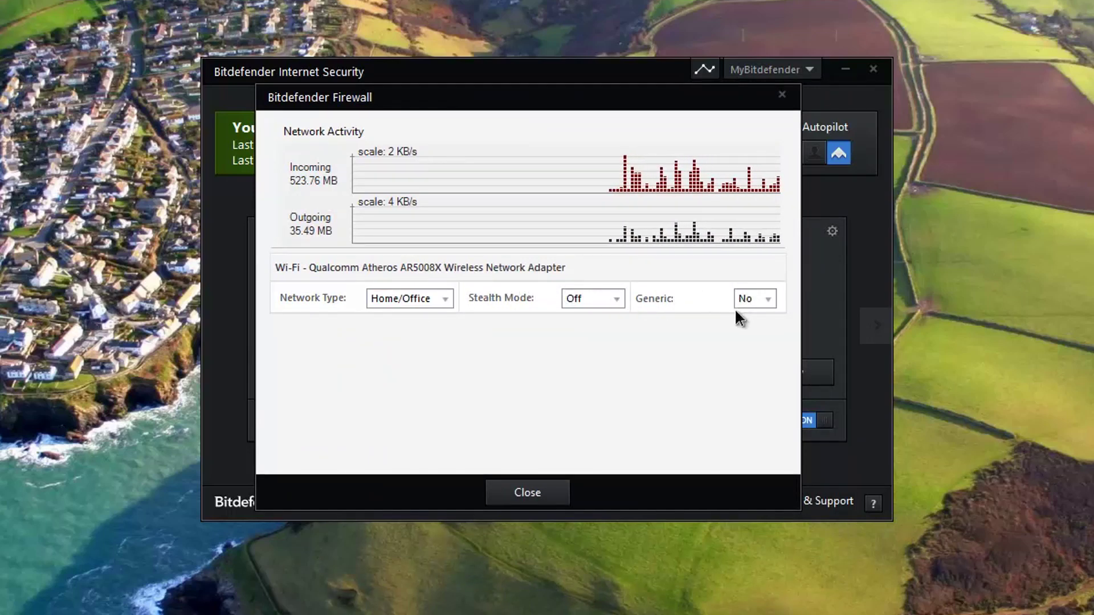
click(520, 494)
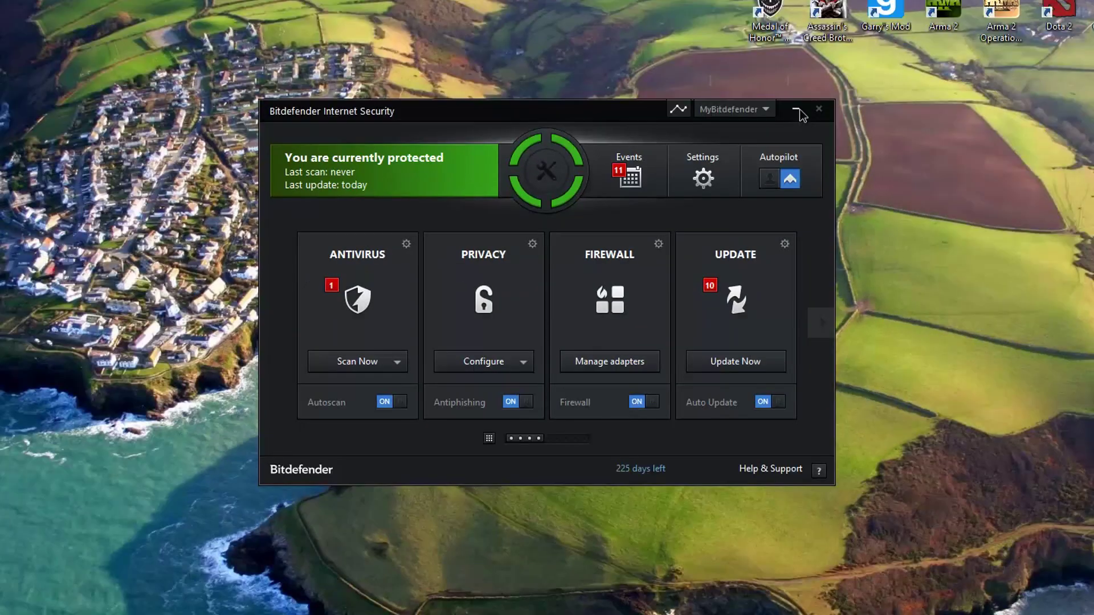
click(845, 69)
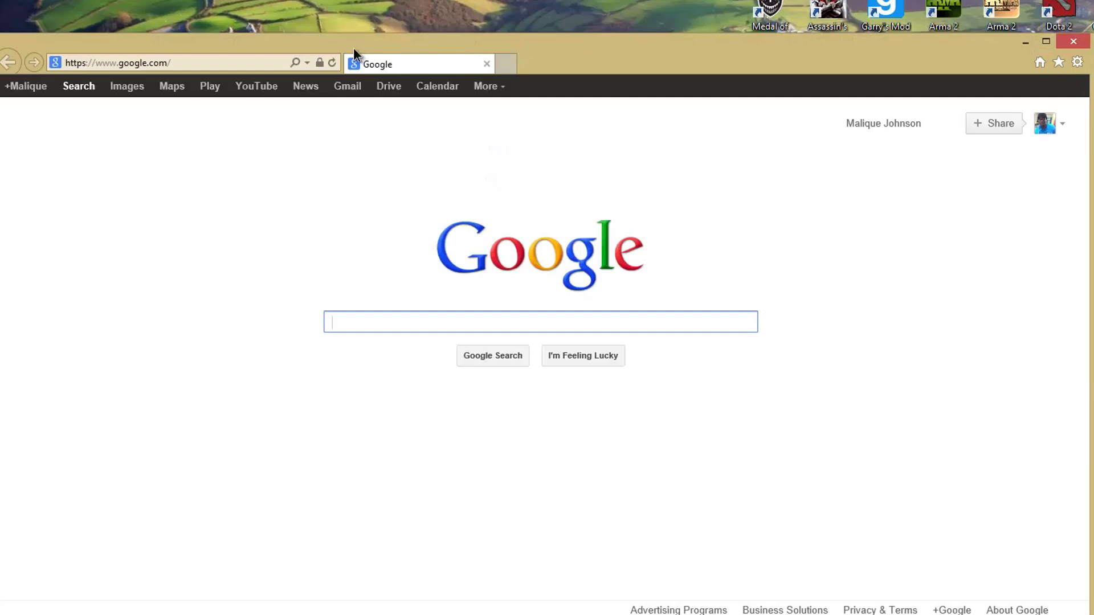
Enter 192.168.1.1 in Internet Explorer's address bar to load the DD-WRT panel.
click(217, 61)
text(193)
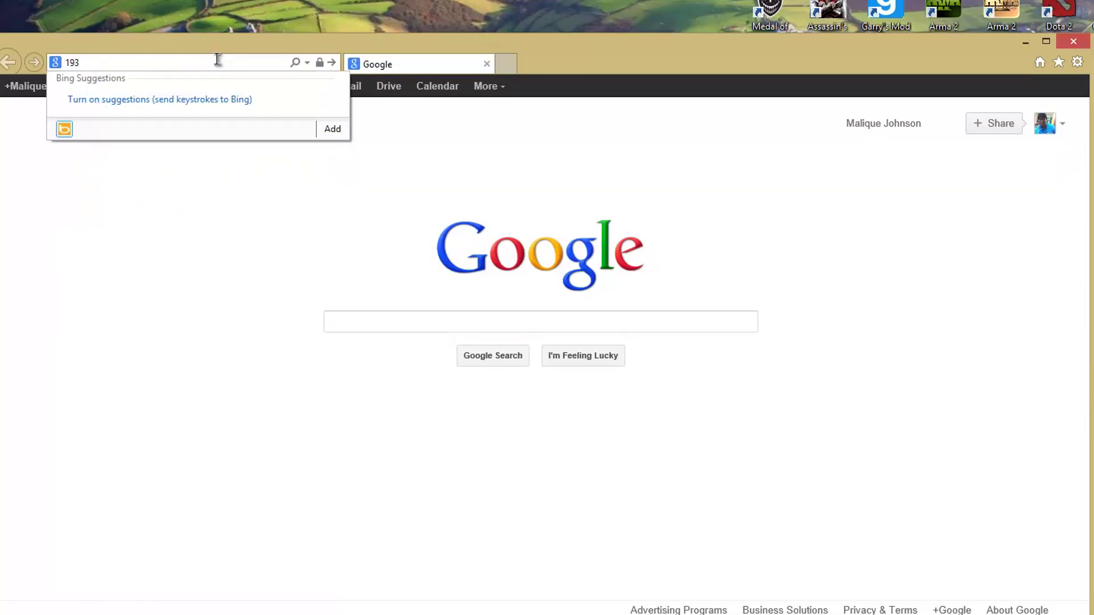
key(BackSpace)
text(2.168.1.1/)
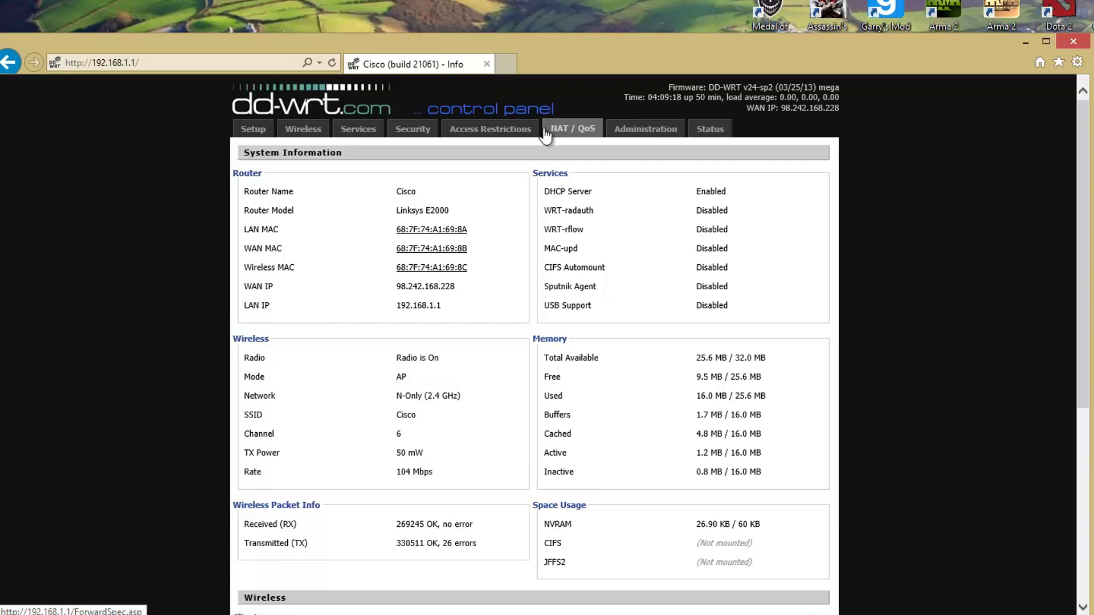
Go to the Setup tab and load the Basic Setup page after logging in.
click(250, 131)
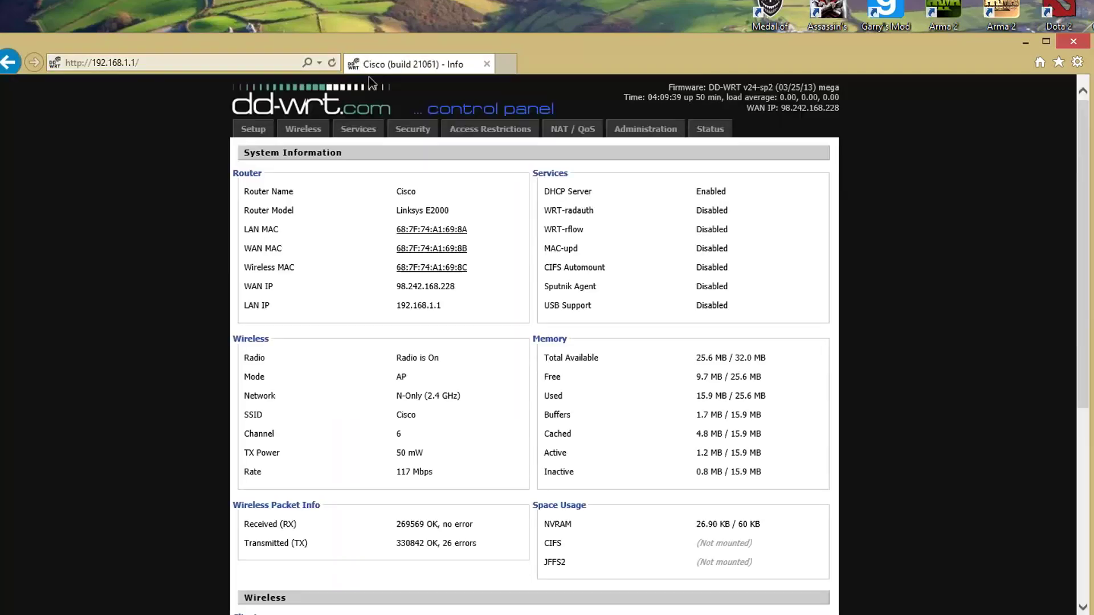
click(238, 130)
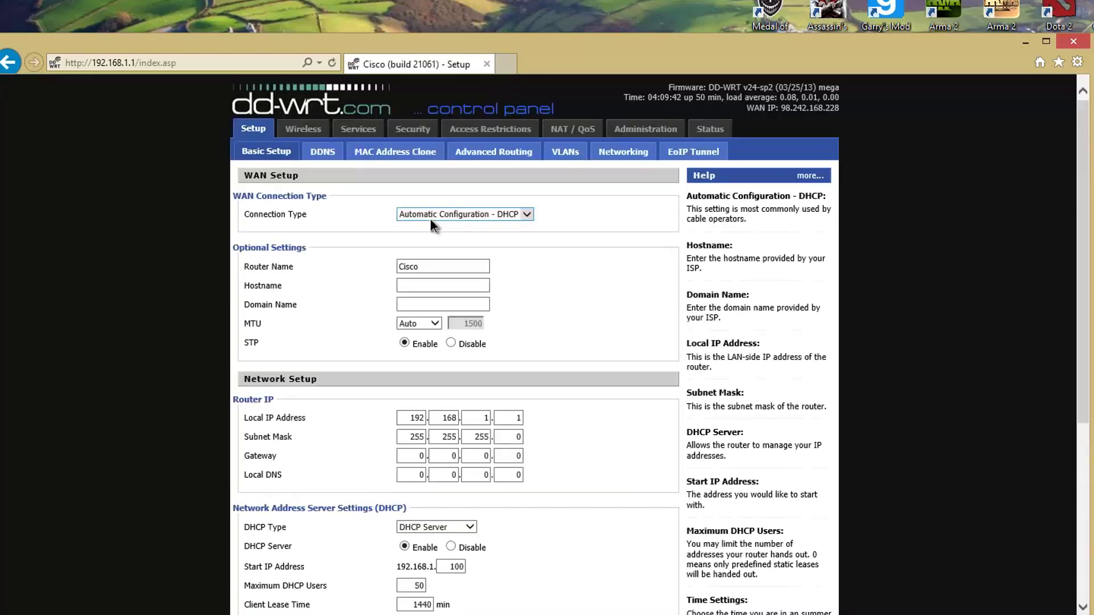
Set DHCP Static DNS 1 to 8.8.8.8 and Static DNS 2 to 8.8.4.4, then save and apply.
scroll(362, 307, down, 4)
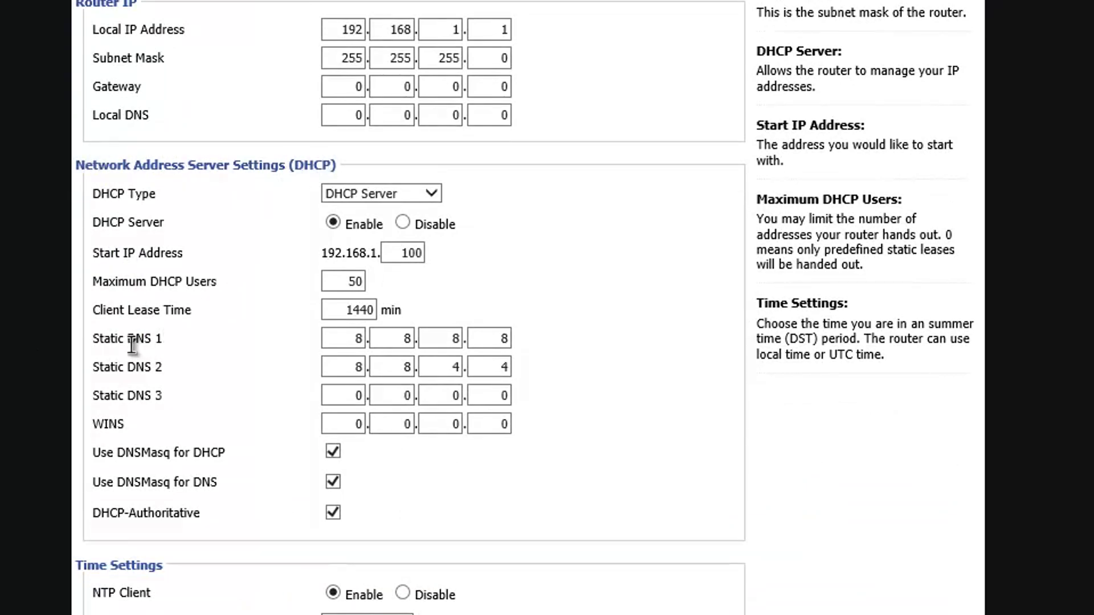
drag(127, 338, 180, 332)
drag(123, 367, 158, 367)
click(192, 383)
click(355, 341)
text(1)
click(401, 345)
click(441, 345)
click(502, 344)
key(Return)
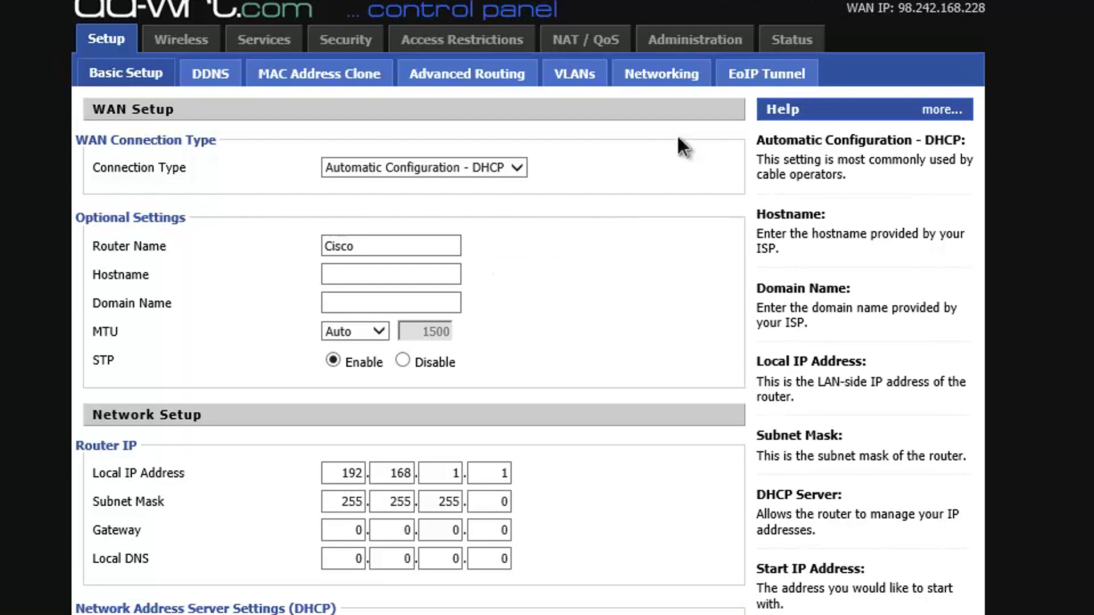
Verify Static DNS 1 is 8.8.8.8 and Static DNS 2 is 8.8.4.4, then return to Bitdefender.
scroll(661, 263, down, 6)
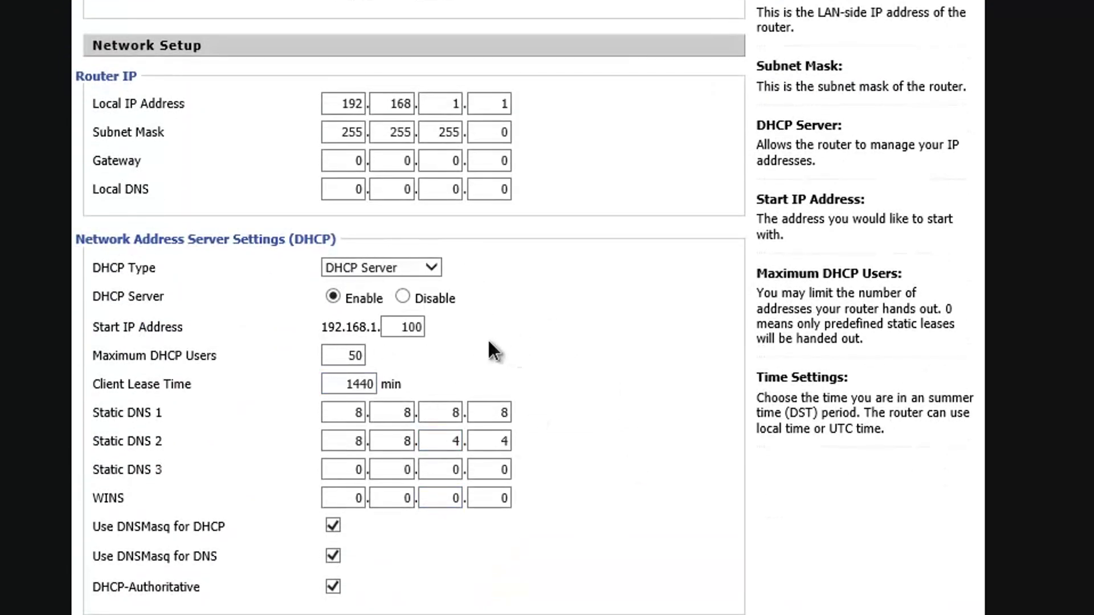
click(448, 127)
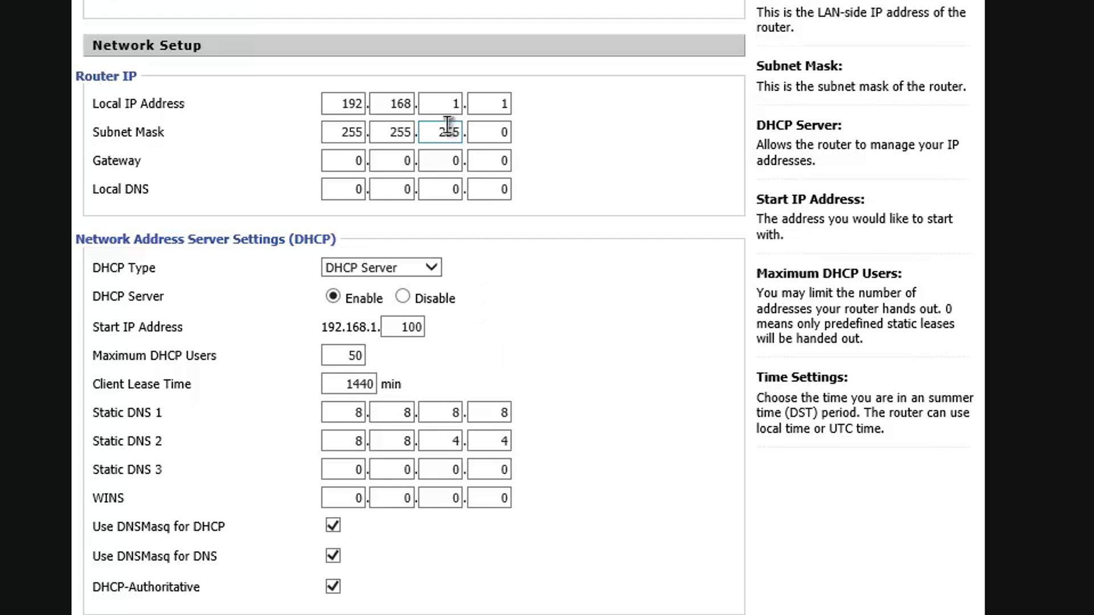